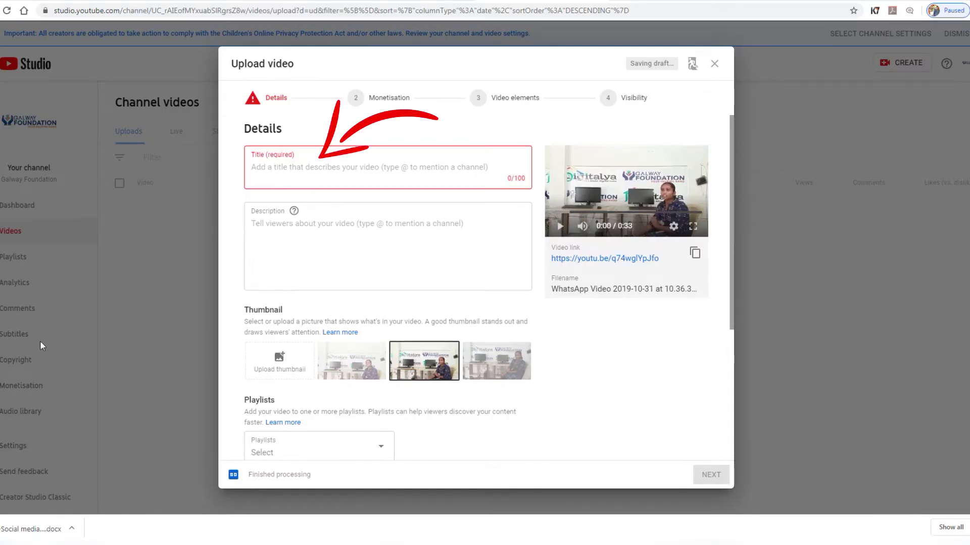
Title the video "Testimonial" and fill in the description of the #GalwayFoundation #ICBTraining at the Nagpur center of learning.
left_click(290, 184)
type("T")
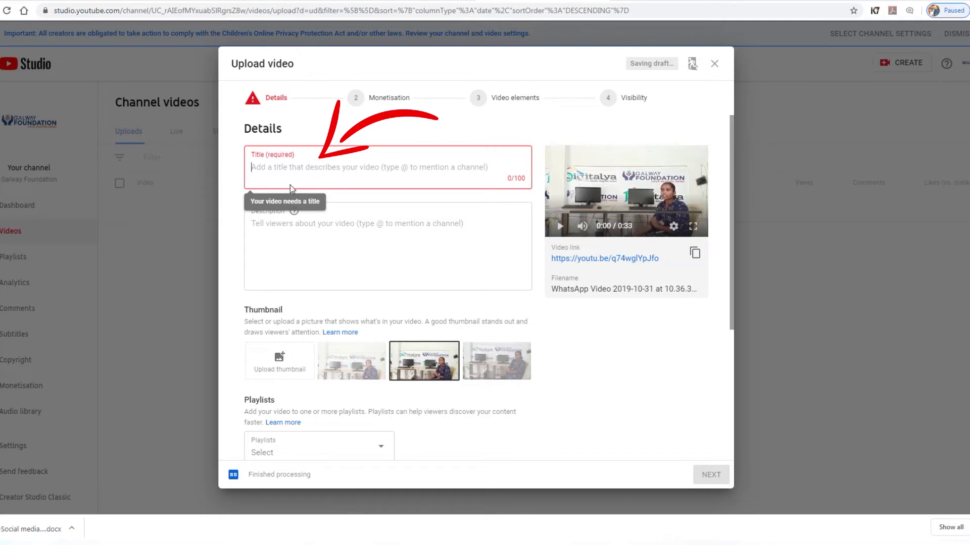
type("estimonial")
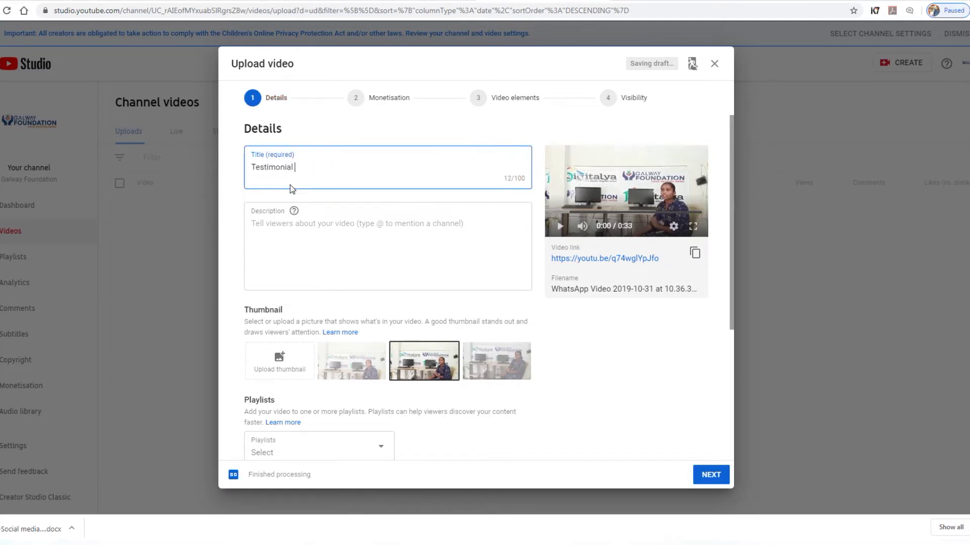
left_click(276, 234)
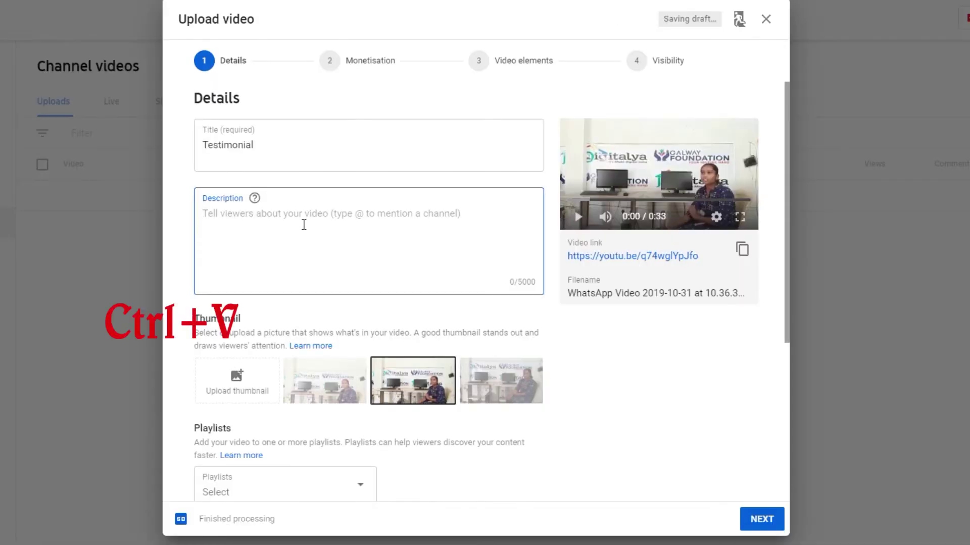
type("#GalwayFoundation conducted a #ICBTraining (Informatics & Computer Basics) Nagpur center of learning. Under the program #Digitalya, Mr. Vishnu took the training. This initiative of #GlazeTradingIndia , aims in spreading knowledge to everyone.")
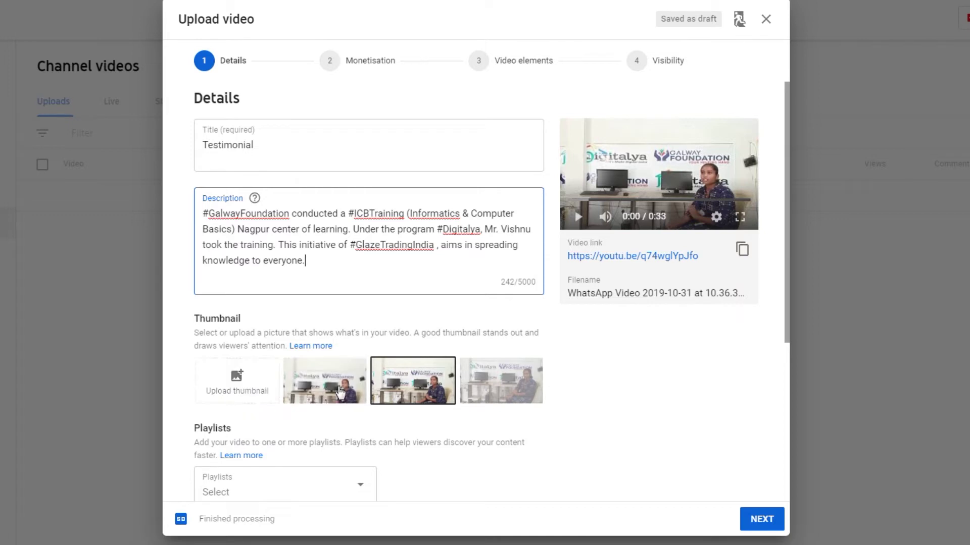
Set the video's audience to "Yes, it's Made for Kids".
scroll(416, 393, "down", 4)
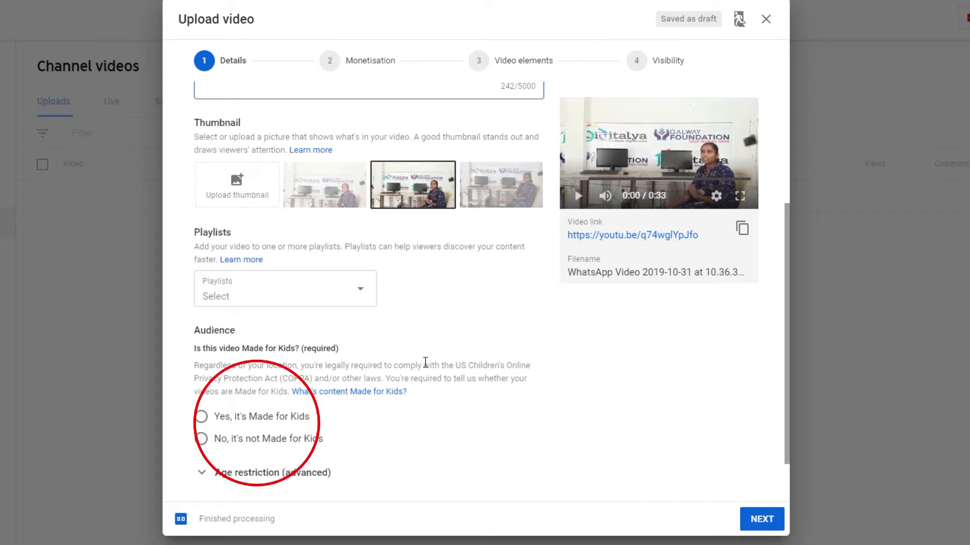
scroll(425, 363, "down", 2)
left_click(201, 306)
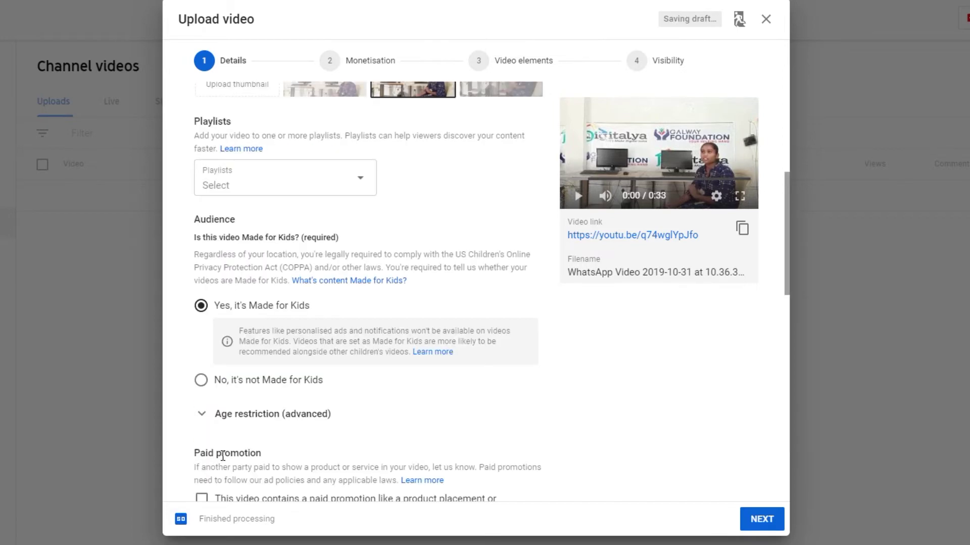
scroll(241, 330, "down", 6)
left_click(232, 303)
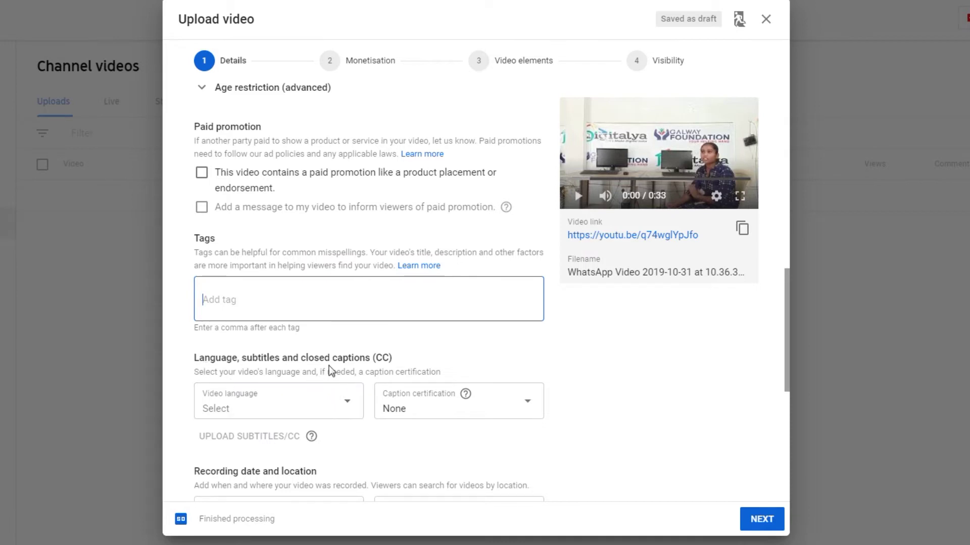
left_click(346, 405)
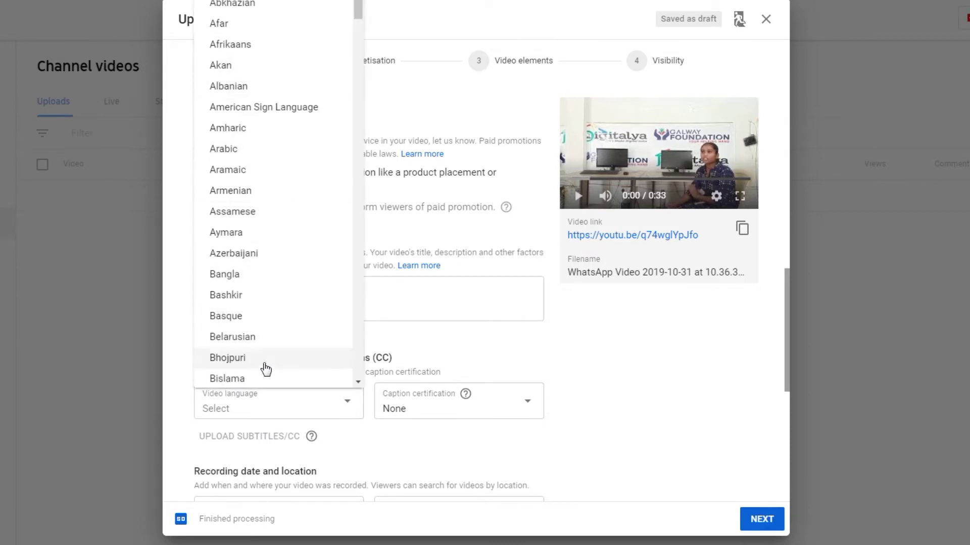
left_click(354, 405)
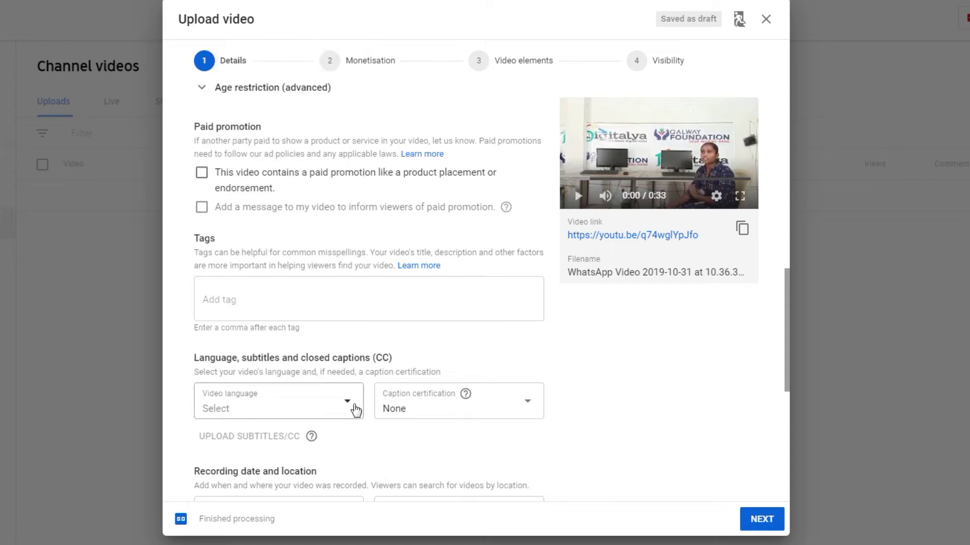
left_click(529, 401)
left_click(585, 432)
Set the video's category to Education and continue to the Monetisation stage.
left_click(786, 422)
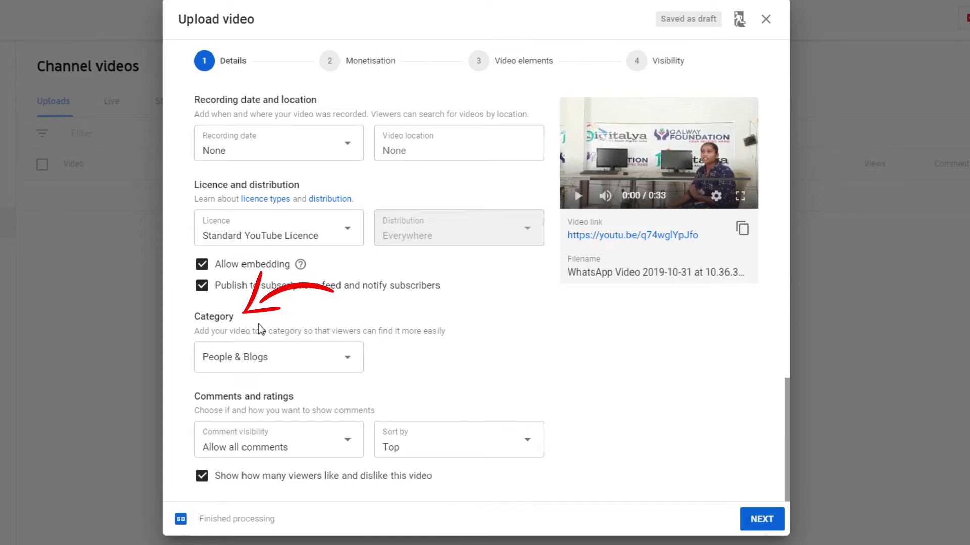
left_click(348, 355)
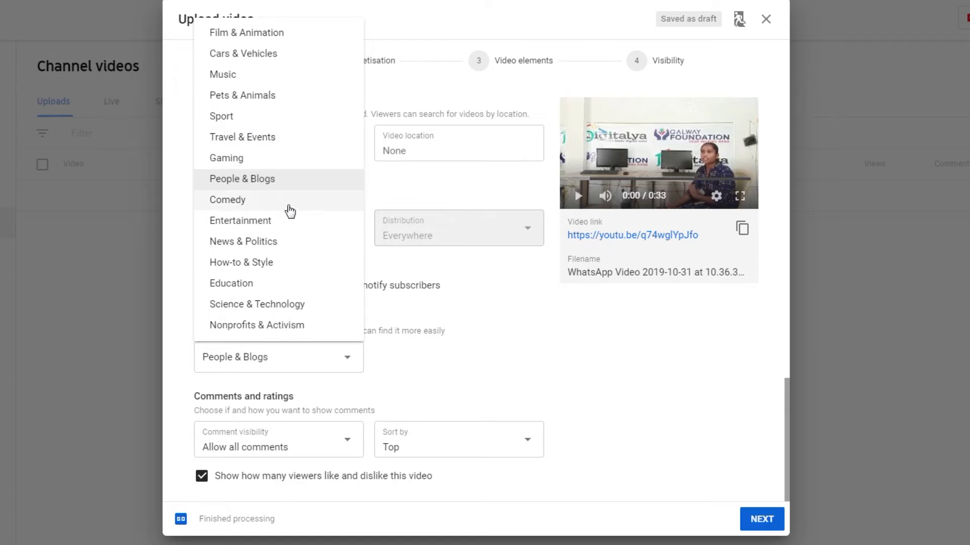
left_click(251, 284)
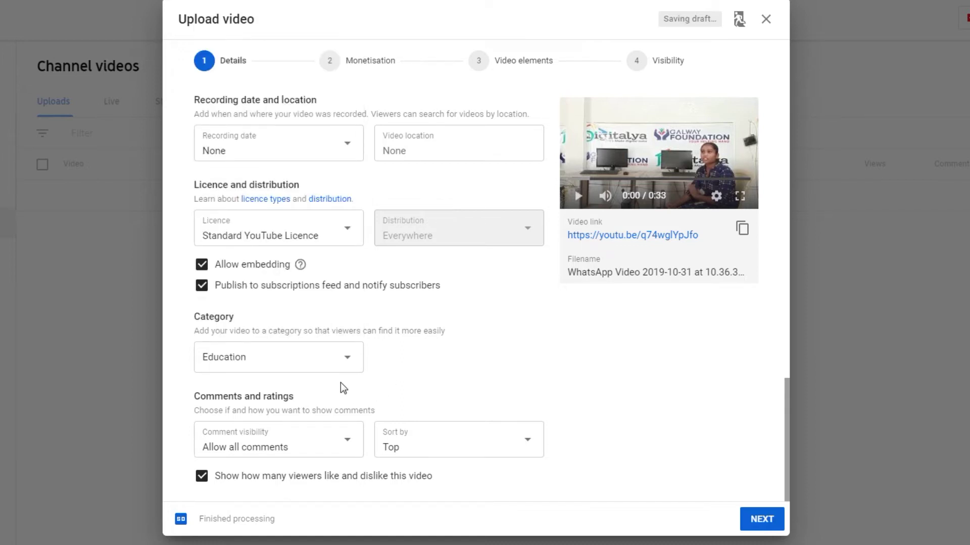
left_click(764, 519)
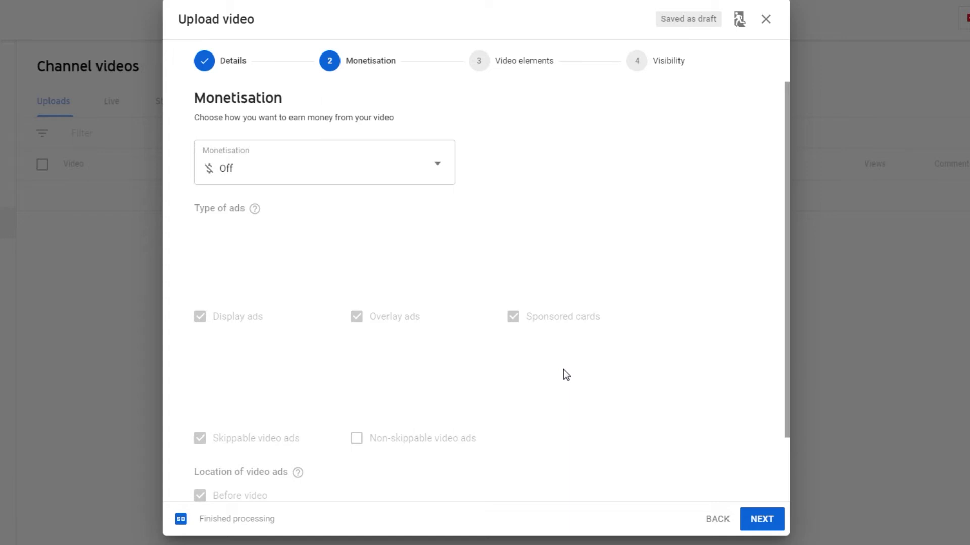
Turn monetisation on for the video.
left_click(438, 165)
left_click(234, 162)
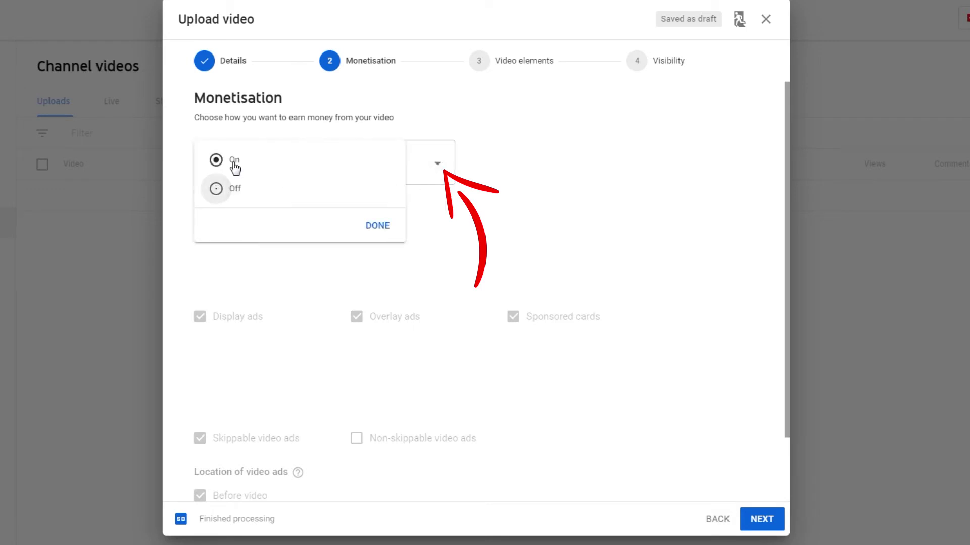
left_click(377, 226)
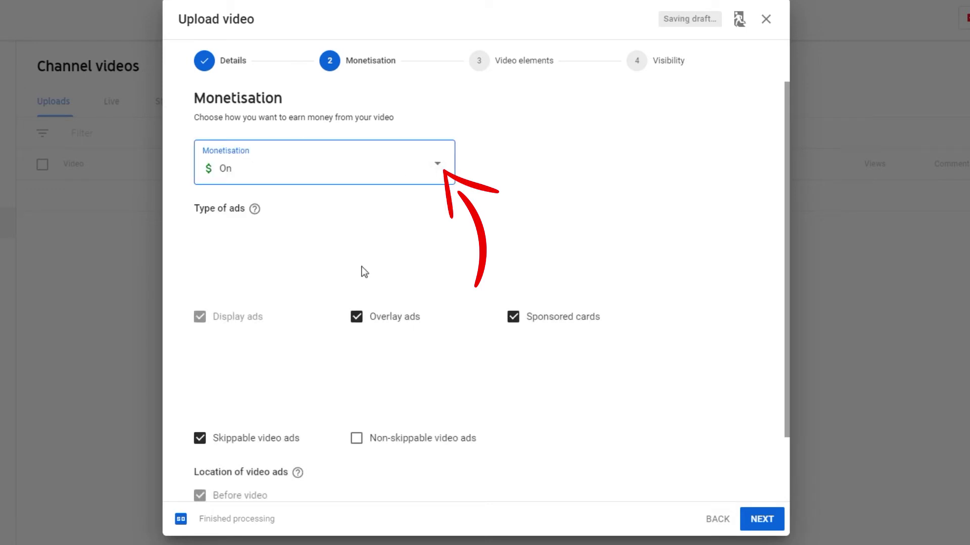
Switch monetisation off and continue to the Video elements stage.
left_click(438, 166)
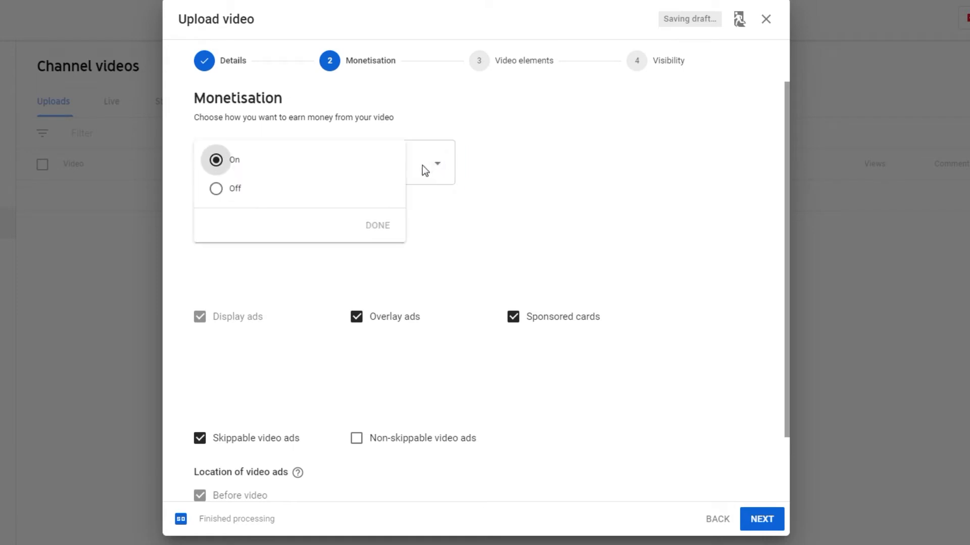
left_click(236, 190)
left_click(377, 225)
left_click(769, 520)
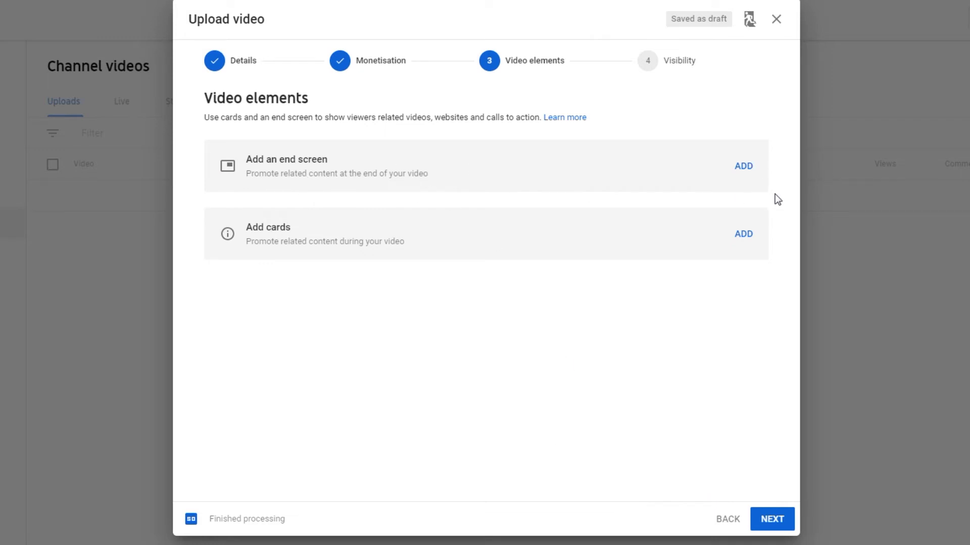
Add an end screen, move its start to 0:28, and apply the two-video template with elements in the lower corners.
left_click(748, 167)
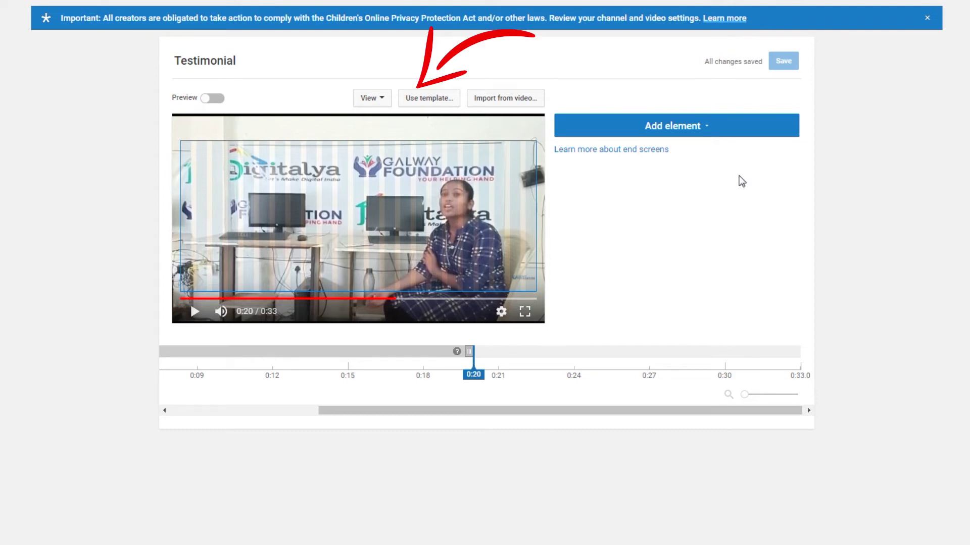
left_click_drag(468, 352, 671, 352)
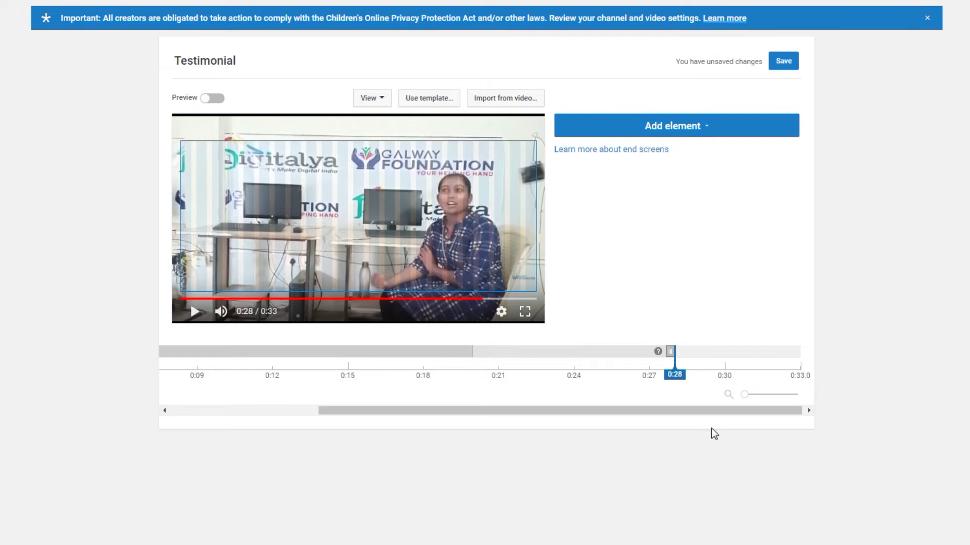
left_click(437, 98)
scroll(474, 147, "down", 4)
left_click(561, 270)
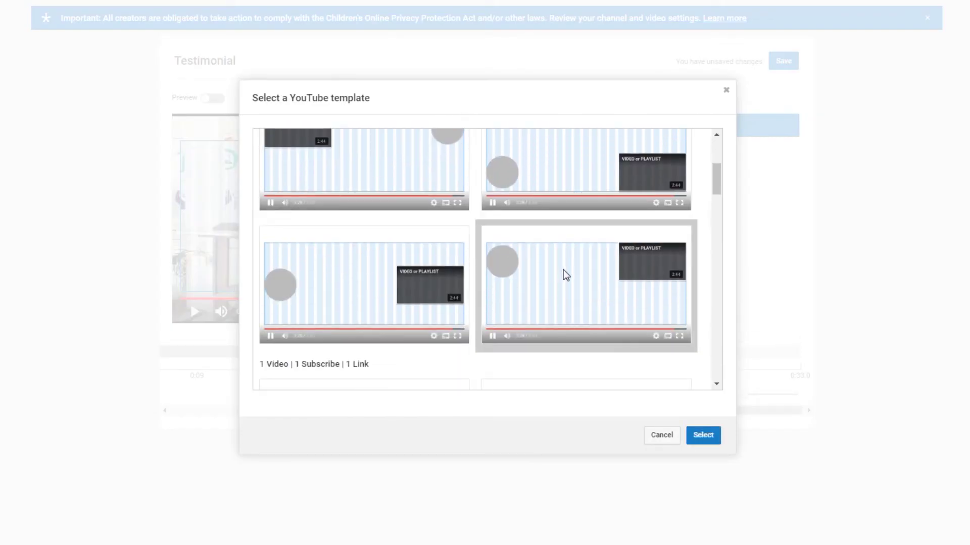
left_click_drag(723, 178, 720, 232)
left_click(679, 248)
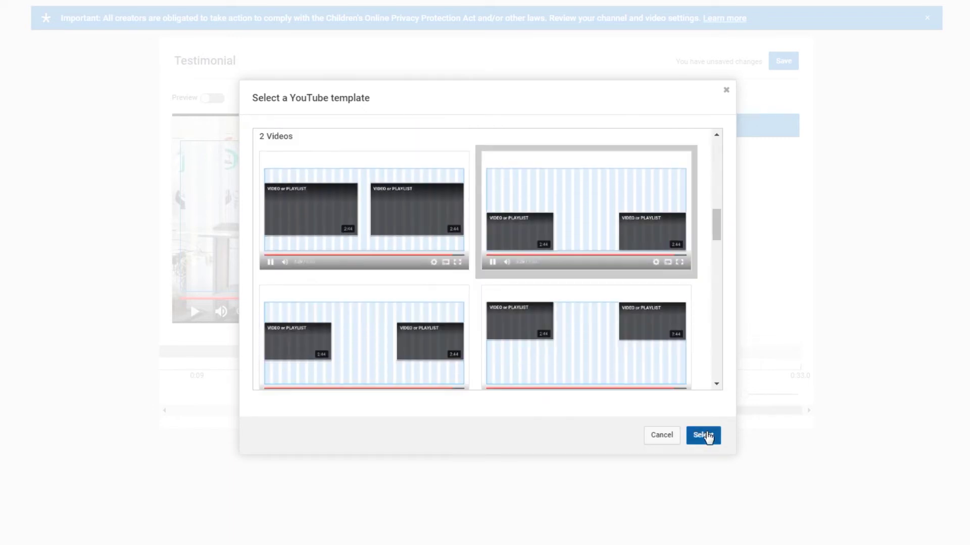
left_click(706, 434)
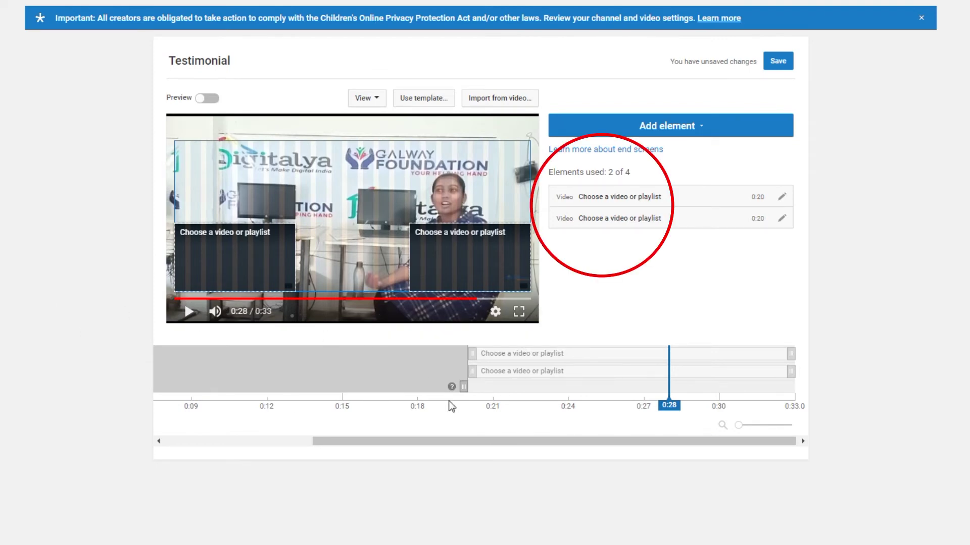
Assign the upload "Sharing Learning Experience with Digitalya" to the lower-right end screen element.
left_click(470, 255)
scroll(644, 277, "down", 3)
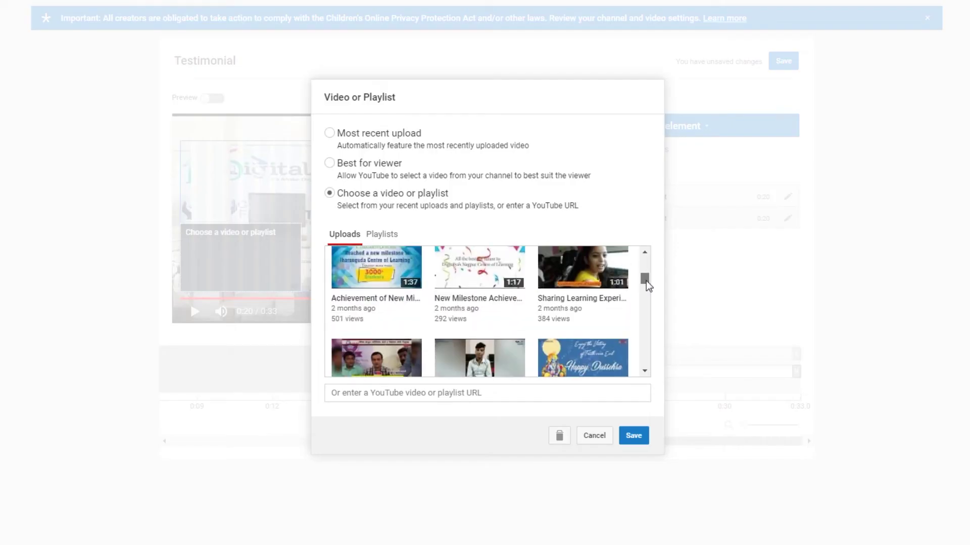
left_click(584, 272)
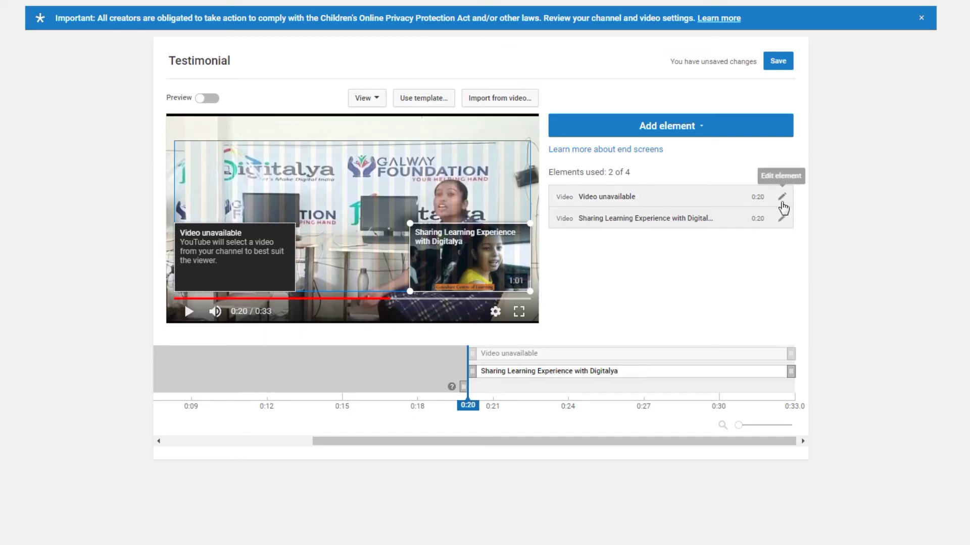
Assign the upload "Opening of New Computer Lab - Another contribution of Digitalya" to the lower-left end screen element.
left_click(782, 199)
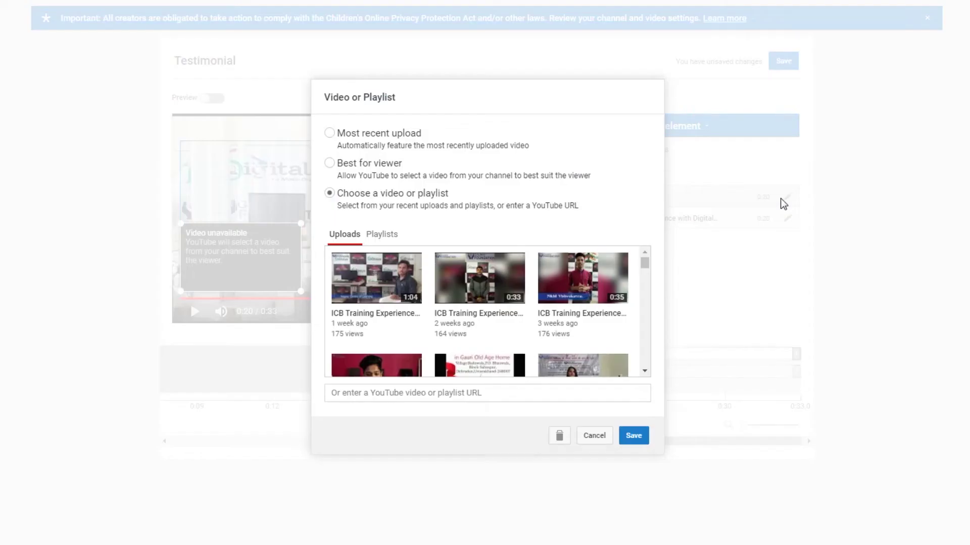
left_click_drag(647, 262, 647, 267)
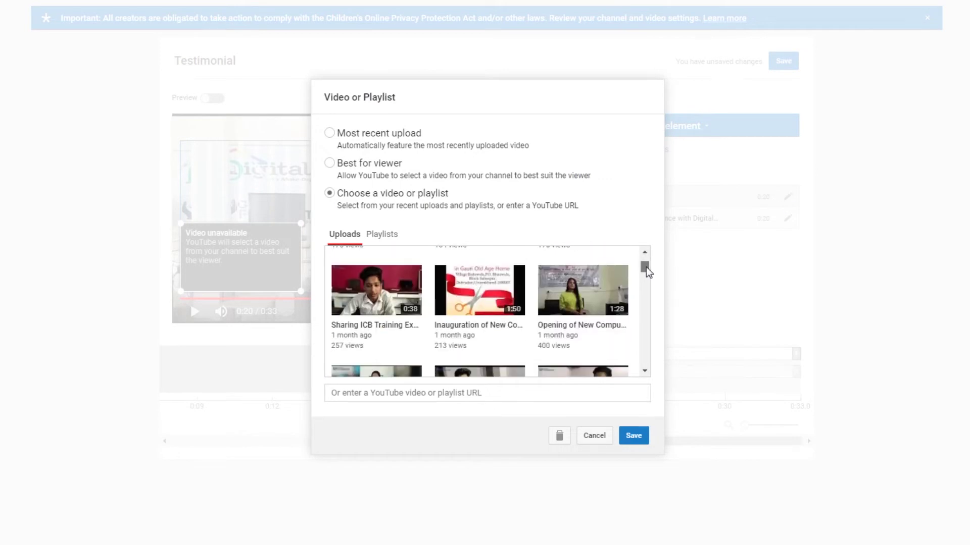
left_click(596, 286)
left_click(633, 436)
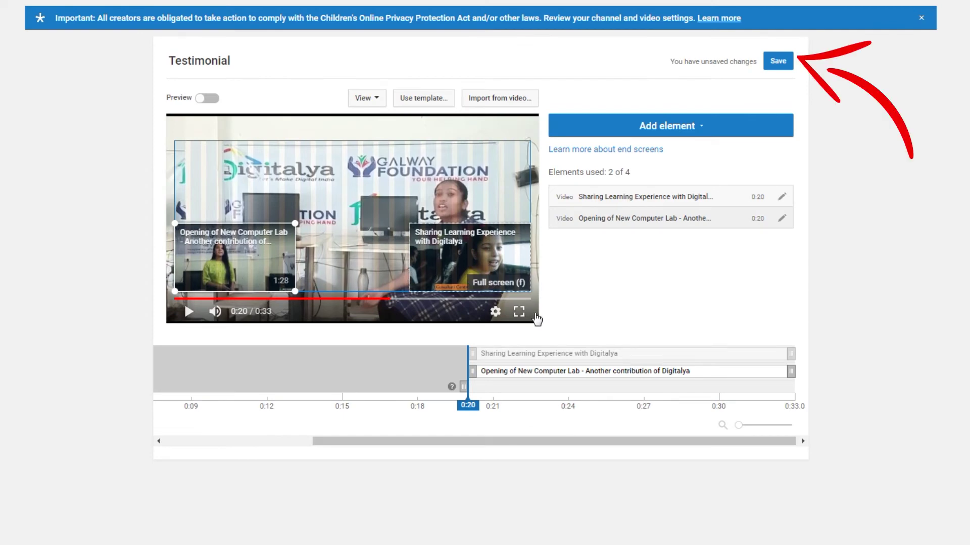
Save the end screen, return to the upload process, and continue to the Visibility stage without adding cards.
left_click(778, 61)
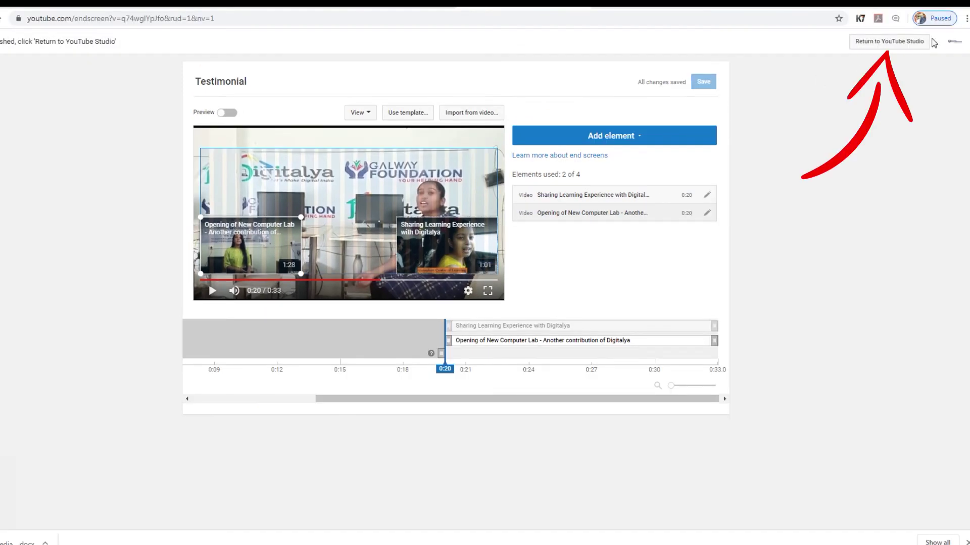
left_click(886, 42)
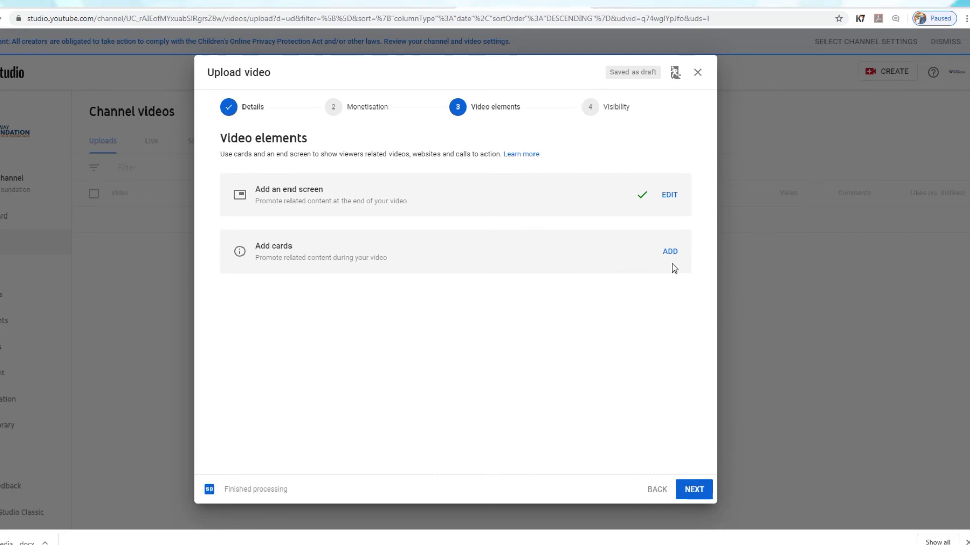
left_click(693, 490)
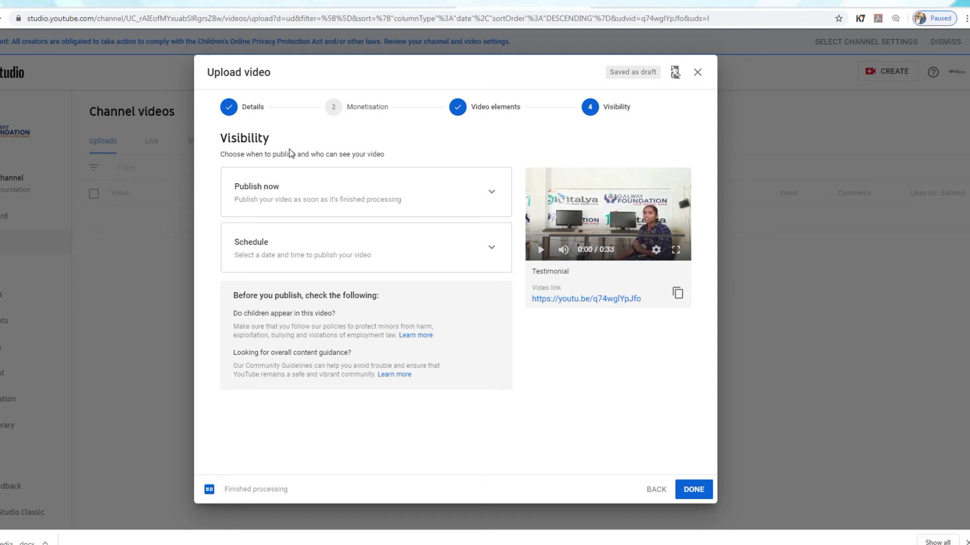
Schedule the video to be published as public on 7 Jan 2020 at 01:00.
left_click(492, 196)
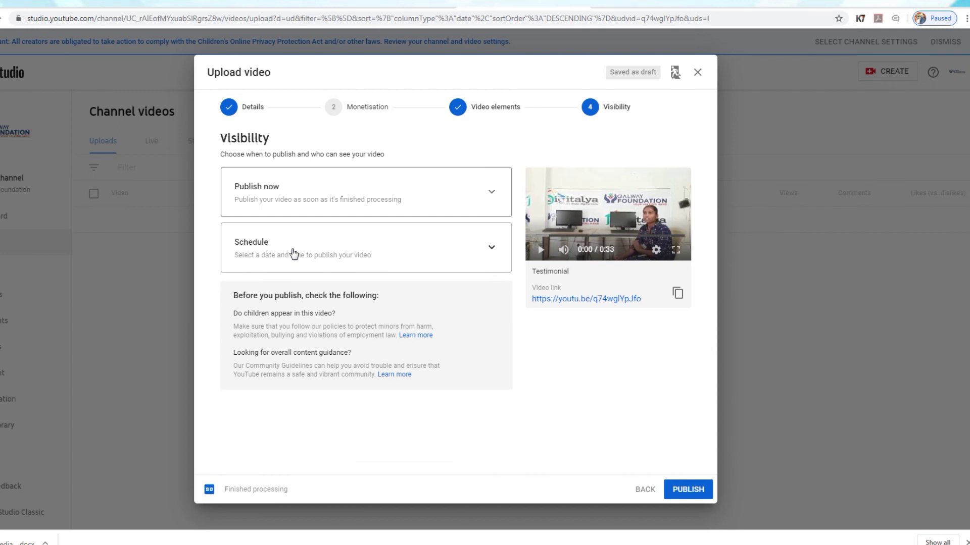
left_click(487, 249)
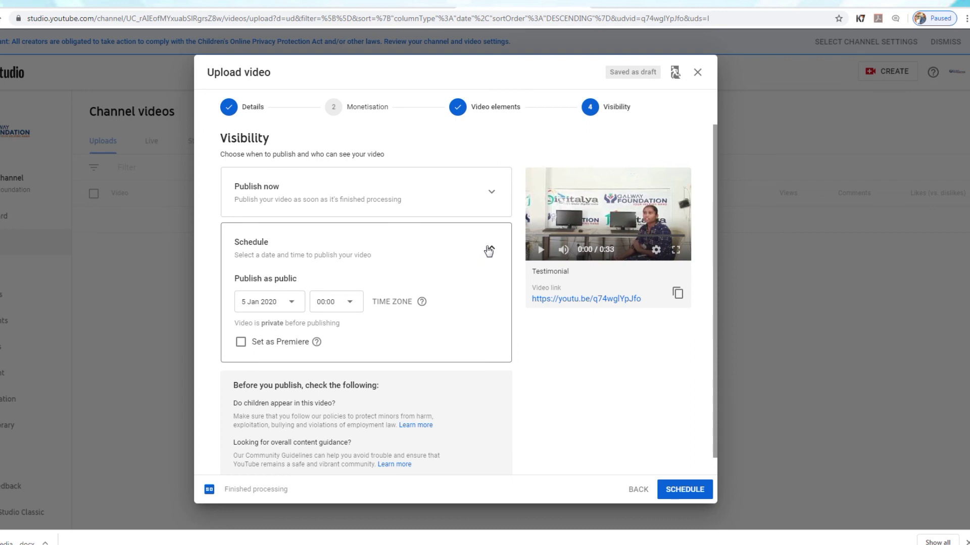
left_click(286, 301)
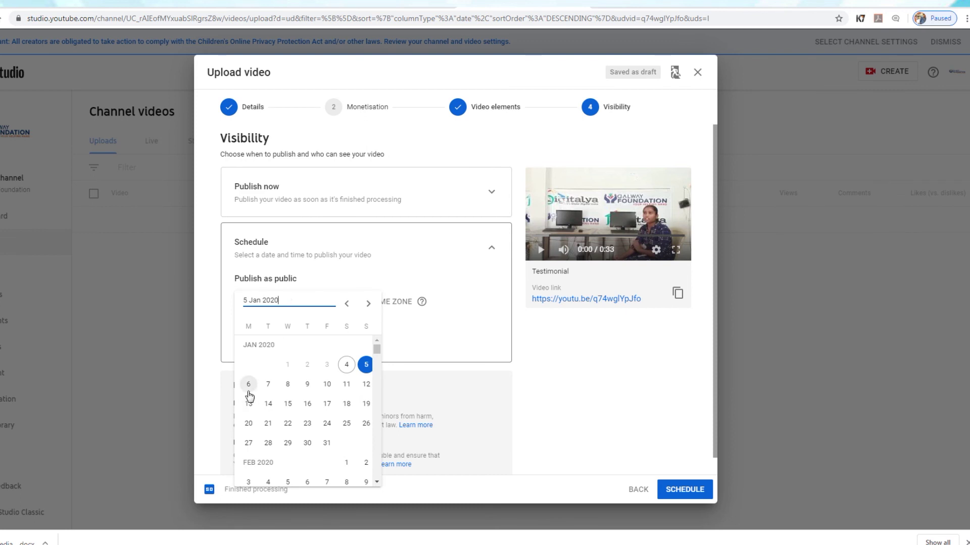
left_click(268, 386)
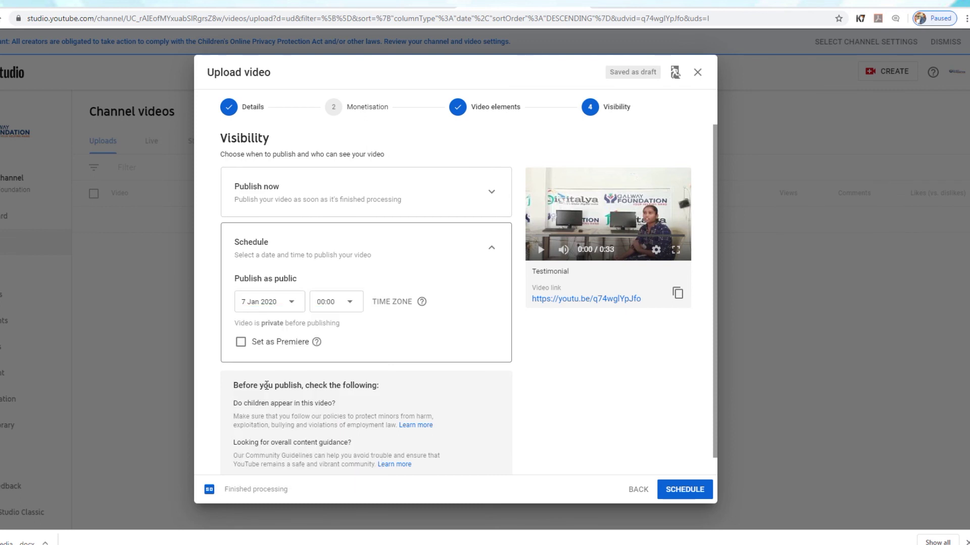
left_click(350, 303)
left_click(333, 106)
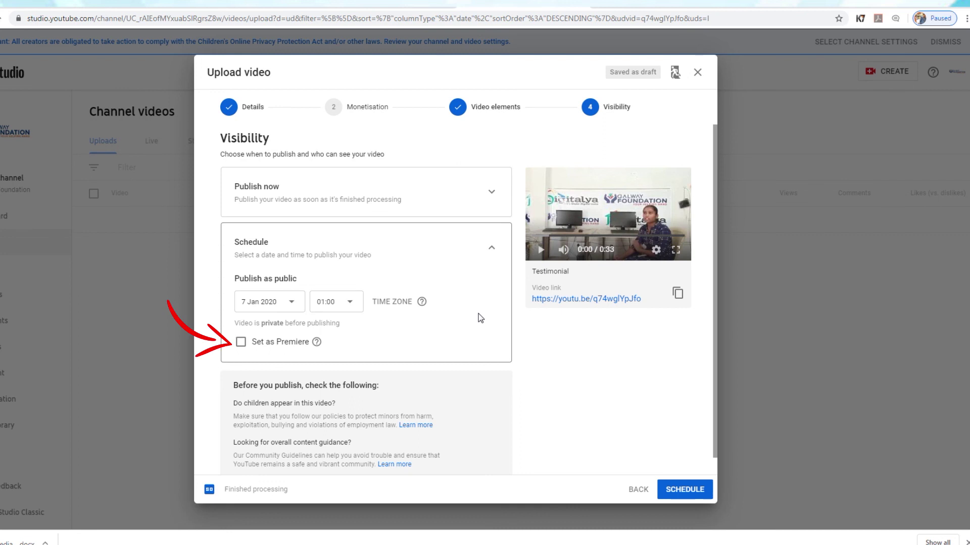
Set the scheduled release as a Premiere, but switch to immediate publishing as Public and publish the Testimonial video.
left_click(264, 348)
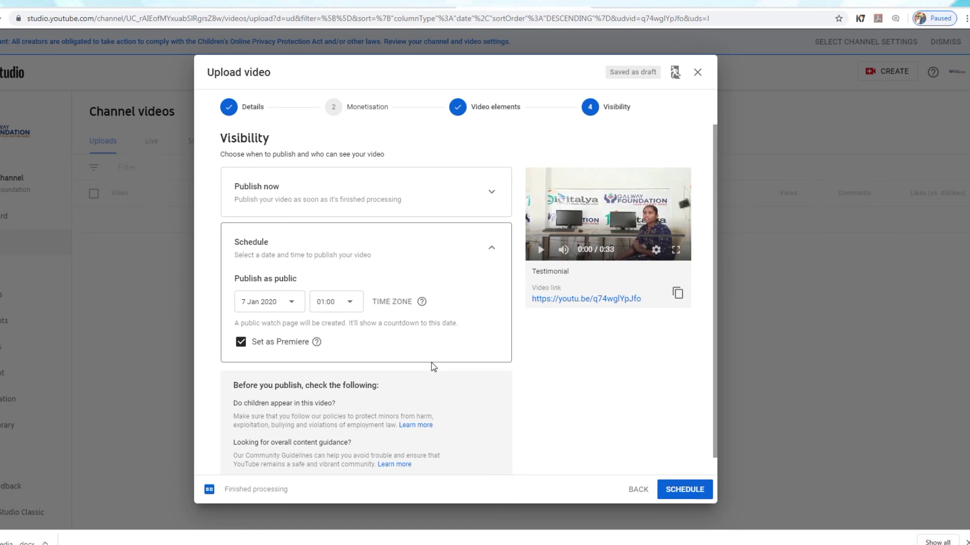
left_click(491, 247)
left_click(493, 194)
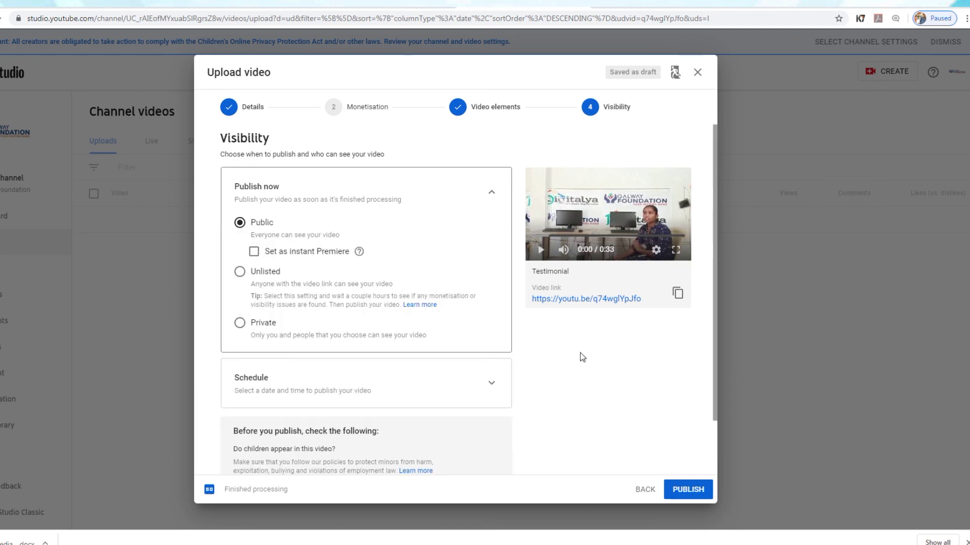
left_click(689, 490)
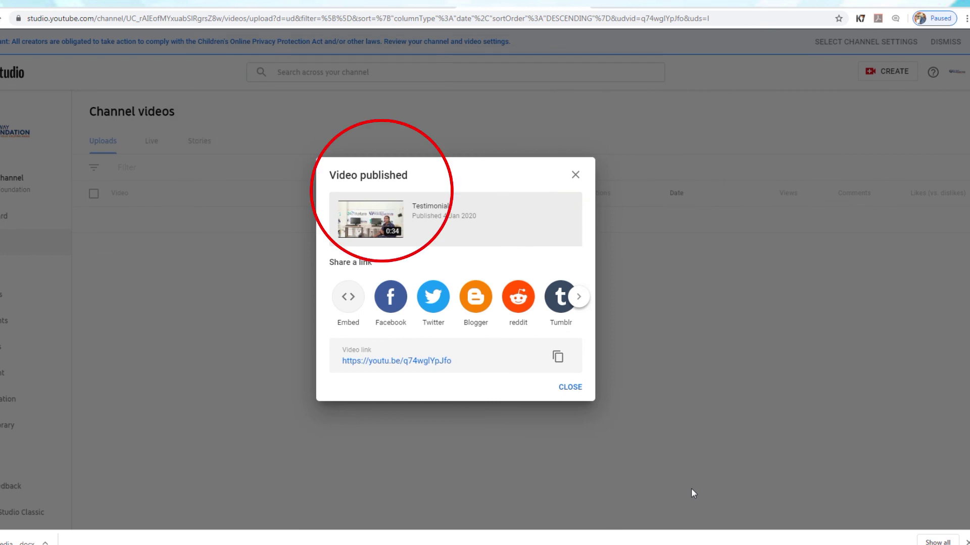
Highlight the published video's link among the sharing options and look for Testimonial in the channel's uploaded videos.
left_click_drag(451, 360, 343, 361)
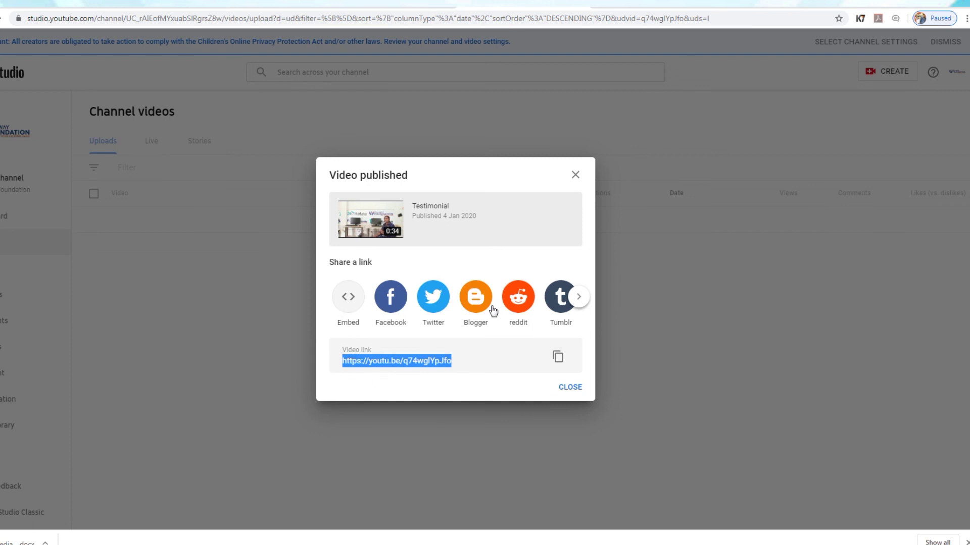
left_click(579, 299)
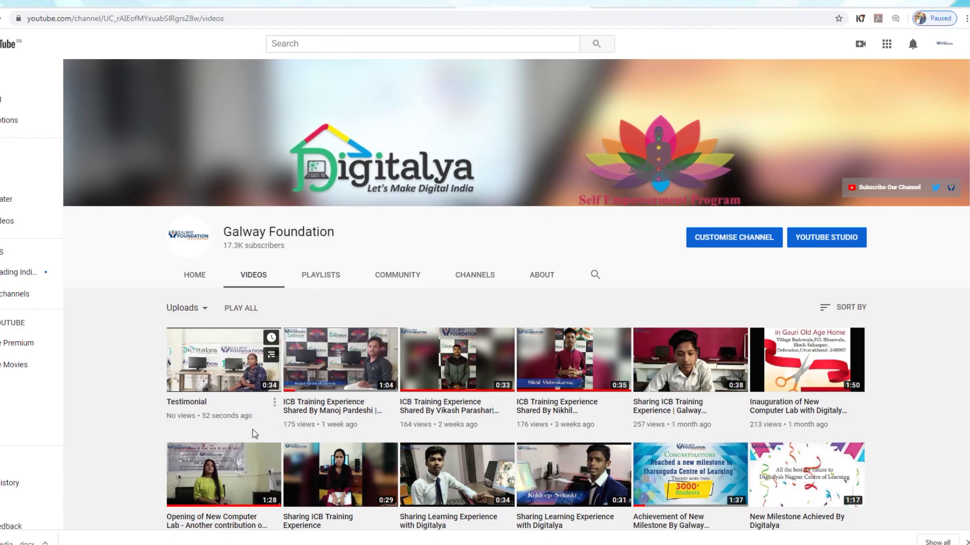
scroll(187, 285, "down", 1)
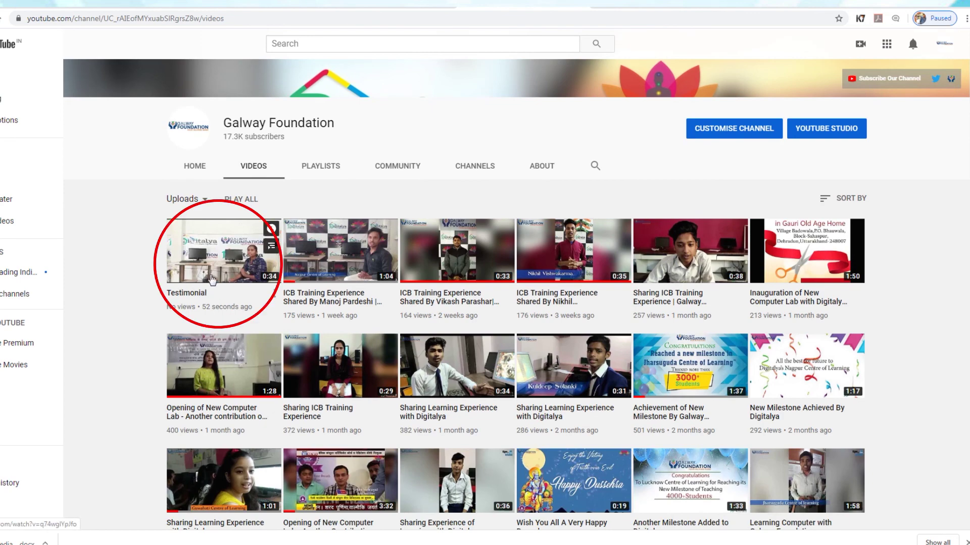